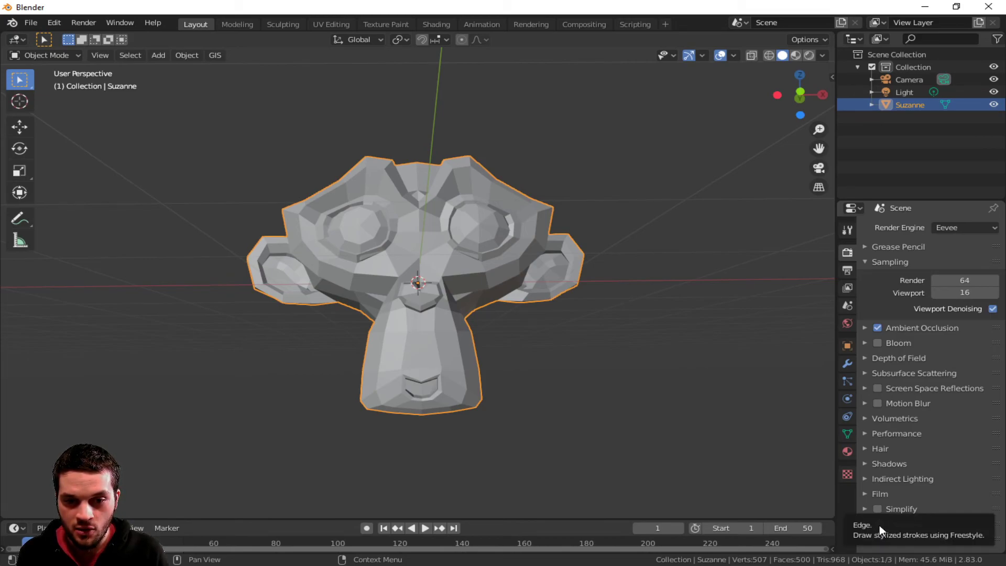
- Enable Freestyle in the render settings and create a new material for the monkey head in the Shading workspace
left_click(879, 525)
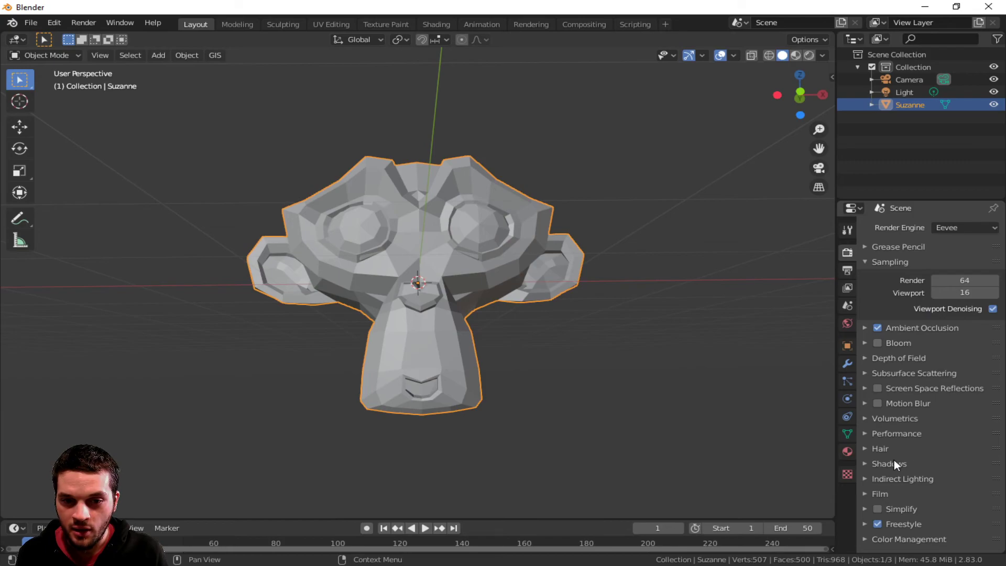
left_click(847, 452)
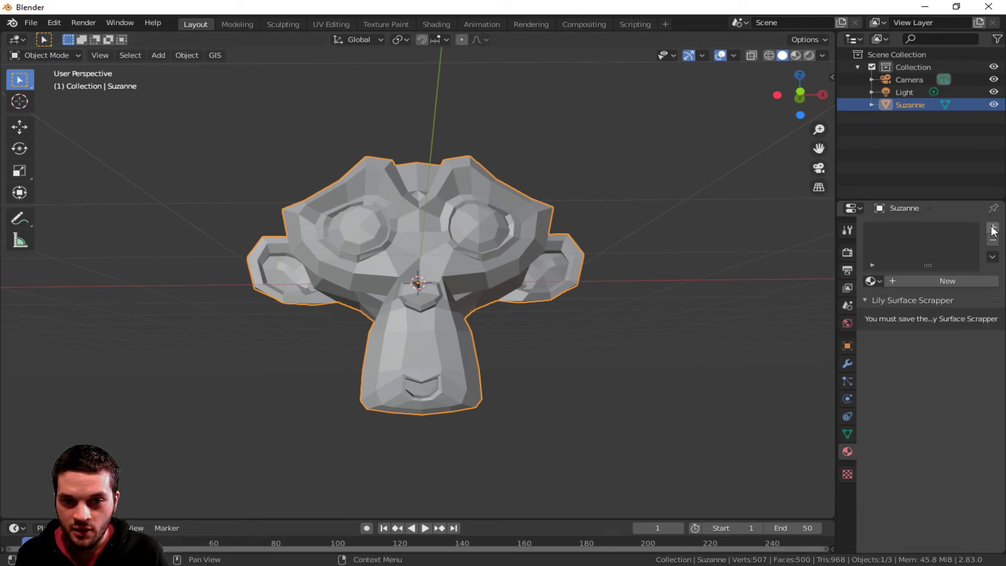
left_click(444, 24)
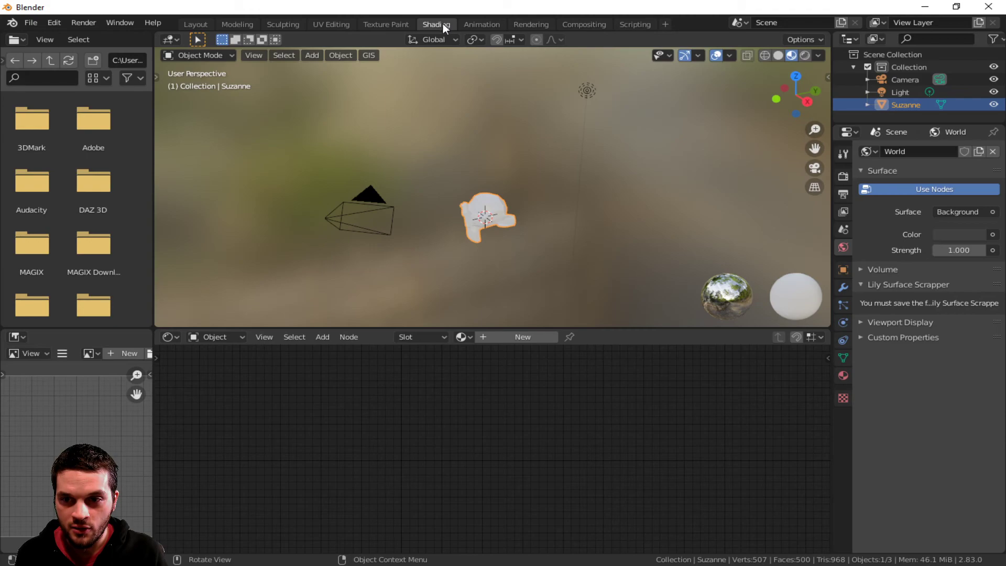
left_click(508, 339)
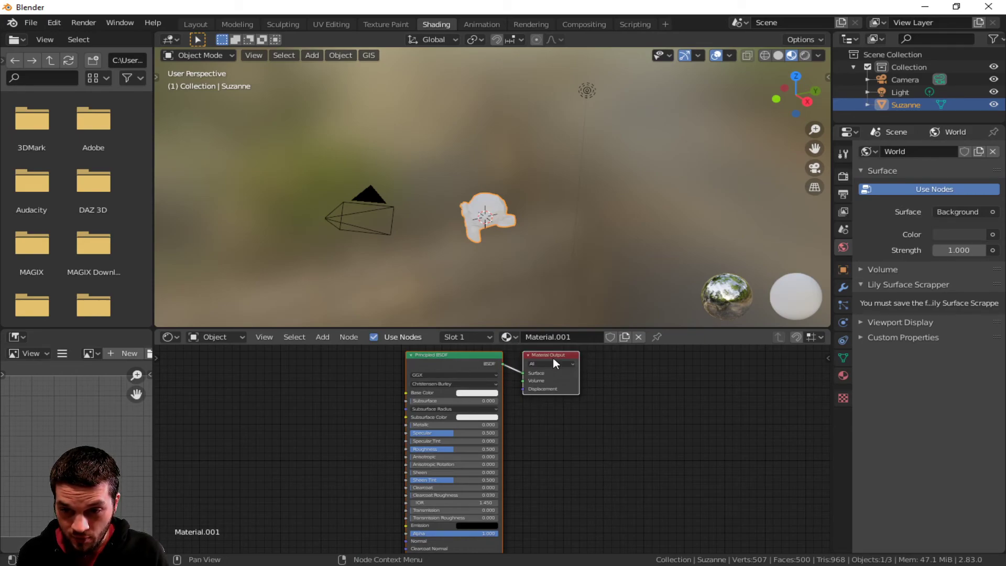
- Spread the Principled BSDF and Material Output nodes apart and insert a Shader to RGB node between them
left_click_drag(553, 357, 650, 354)
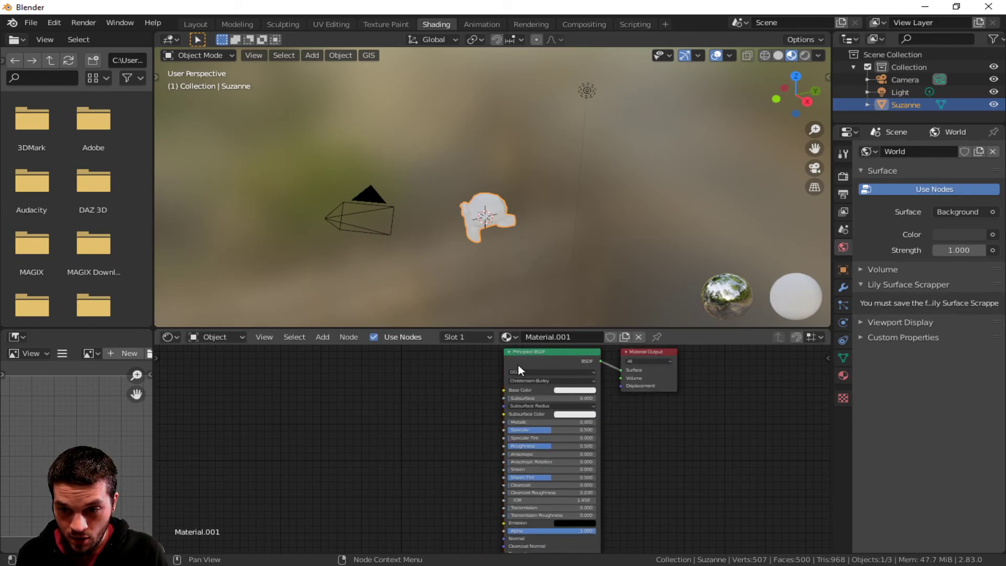
left_click_drag(563, 362, 332, 363)
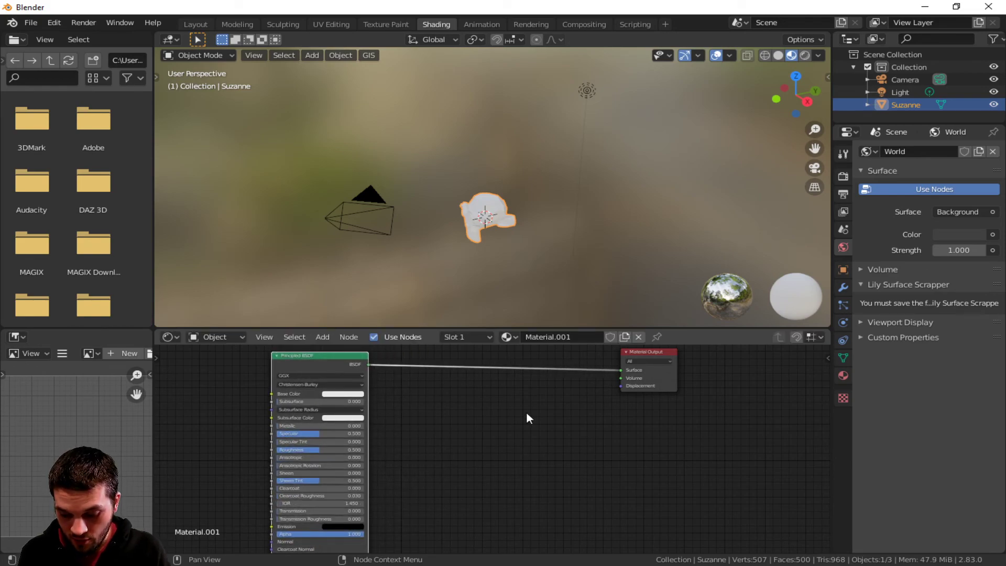
key("shift+a")
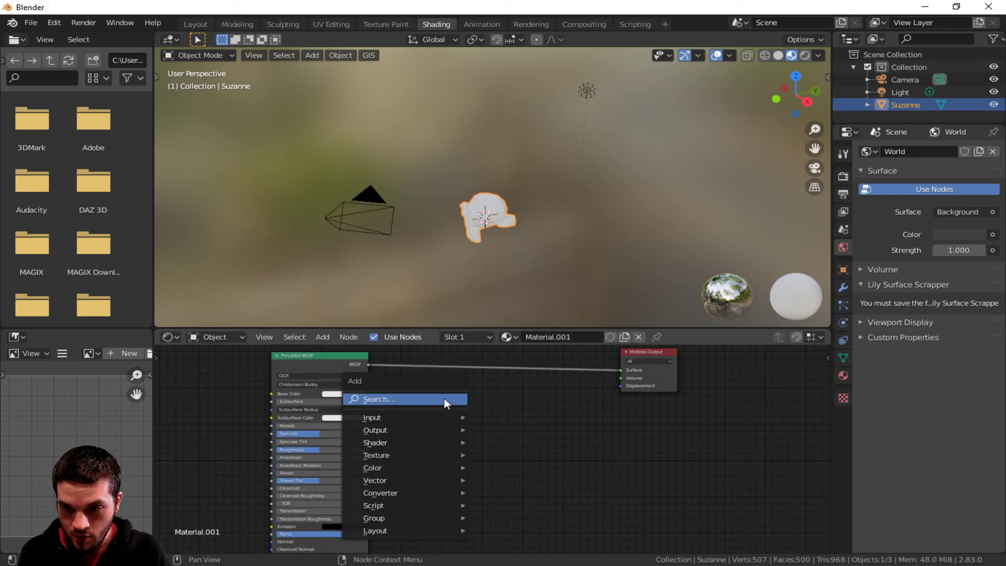
left_click(445, 398)
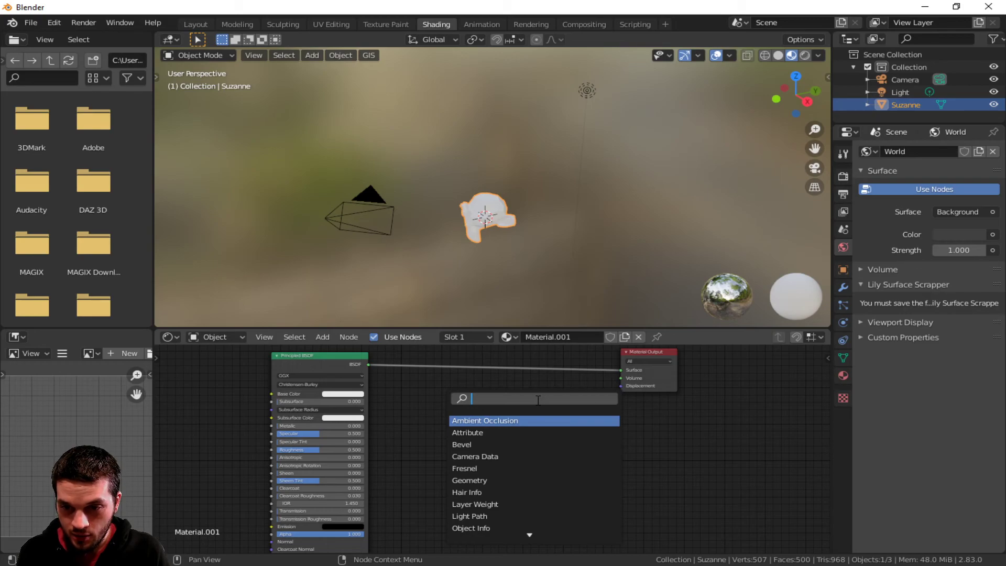
type("SHADER")
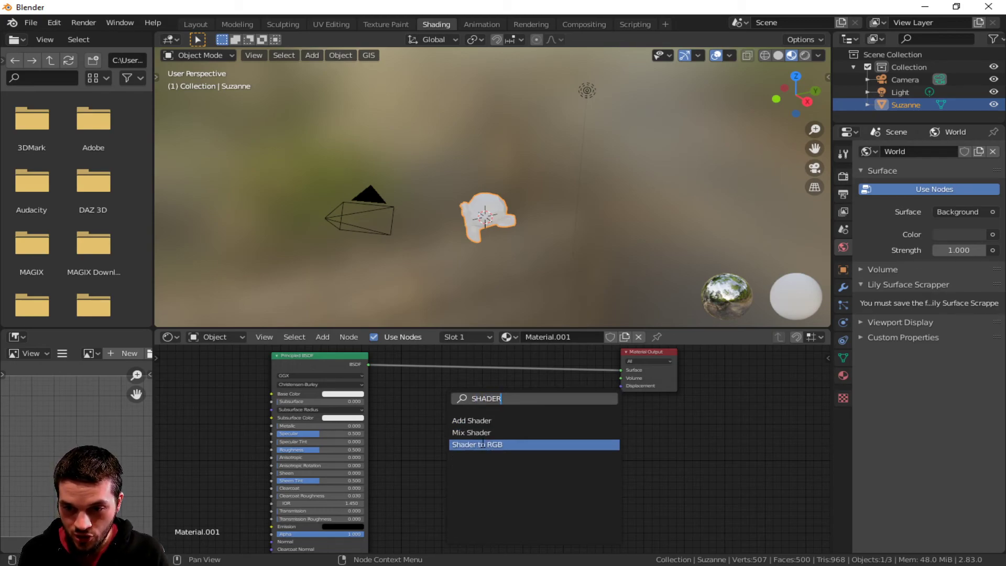
left_click(479, 444)
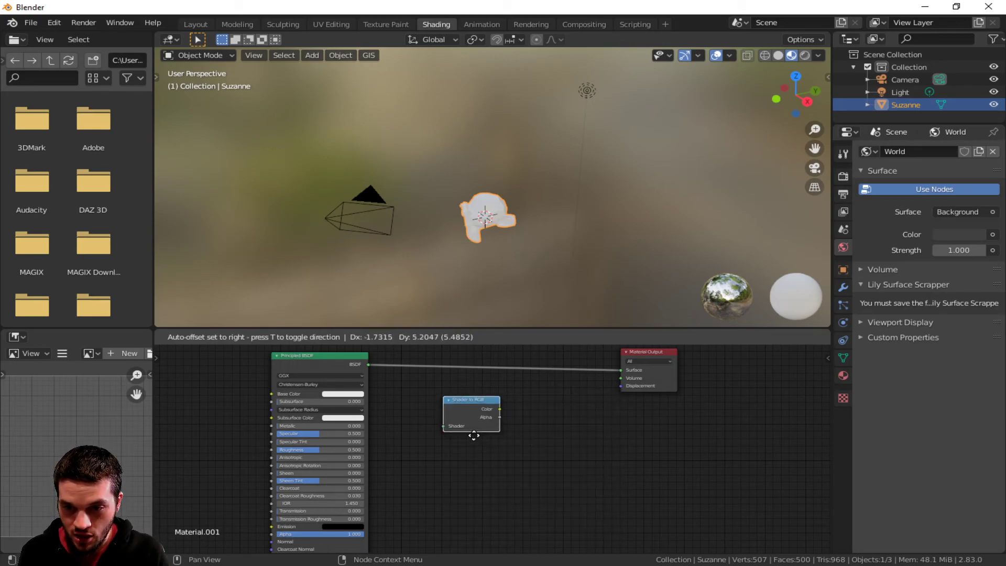
left_click(445, 393)
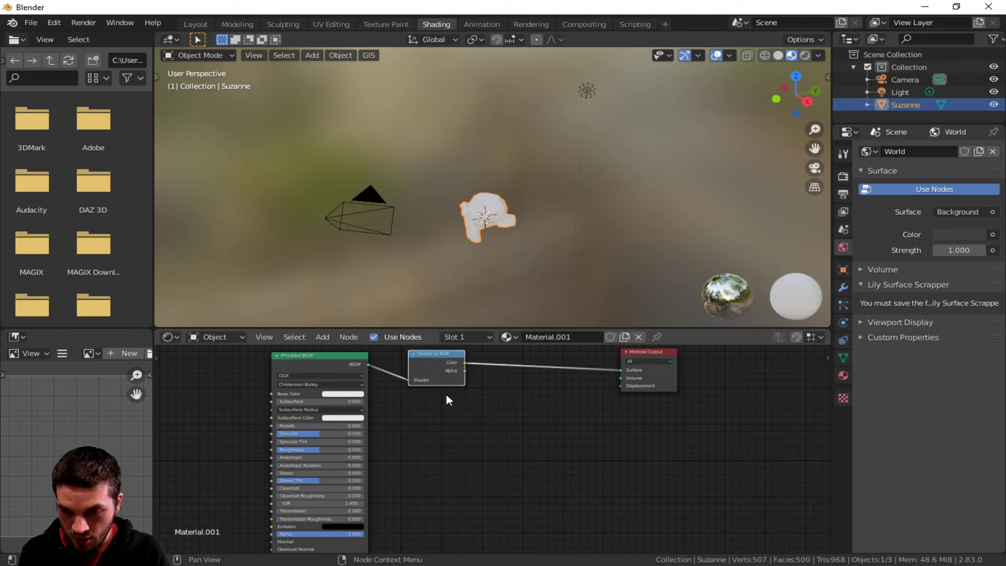
- Insert a ColorRamp node between the Shader to RGB and Material Output nodes
key("shift+a")
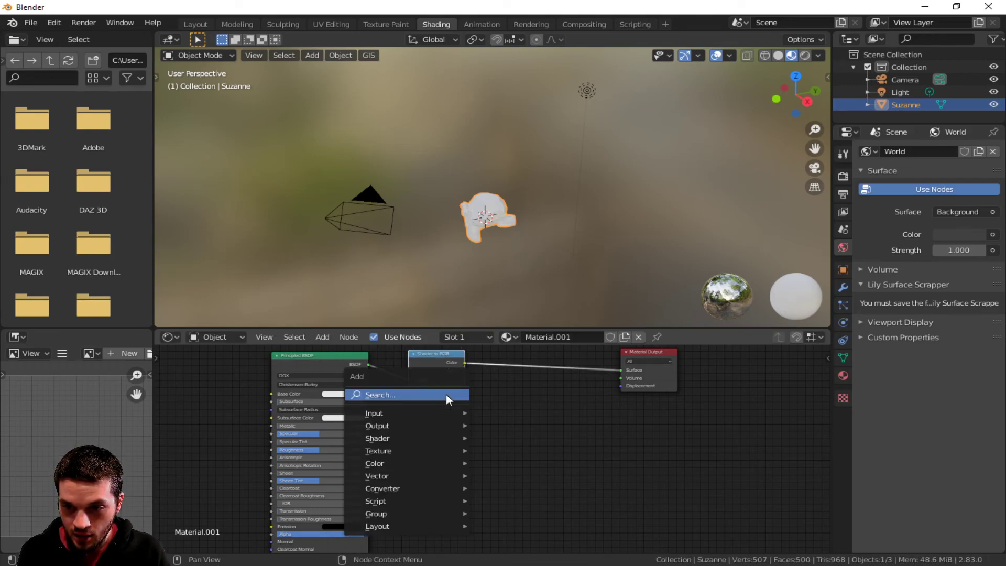
left_click(445, 394)
type("COLOR")
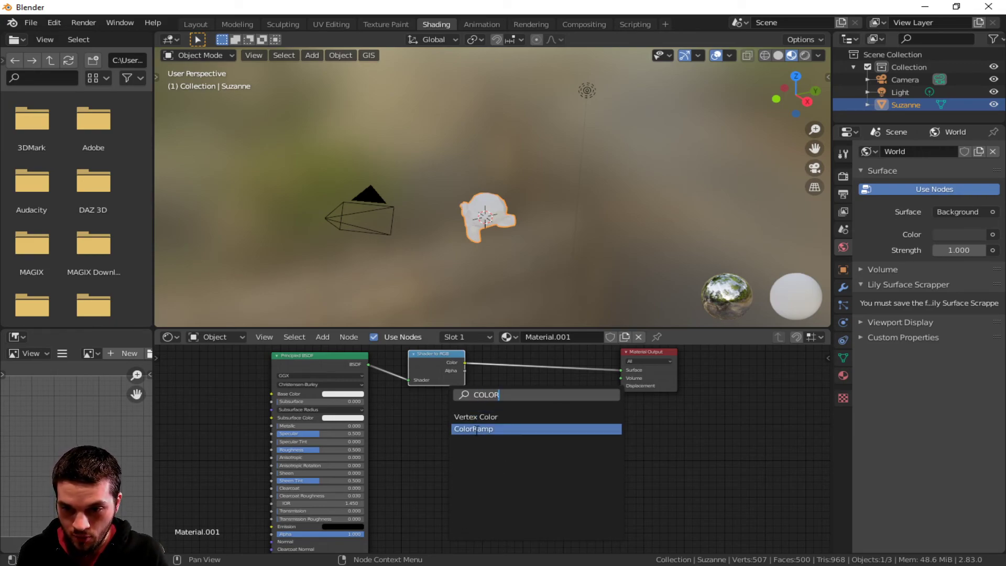
left_click(475, 429)
left_click(559, 372)
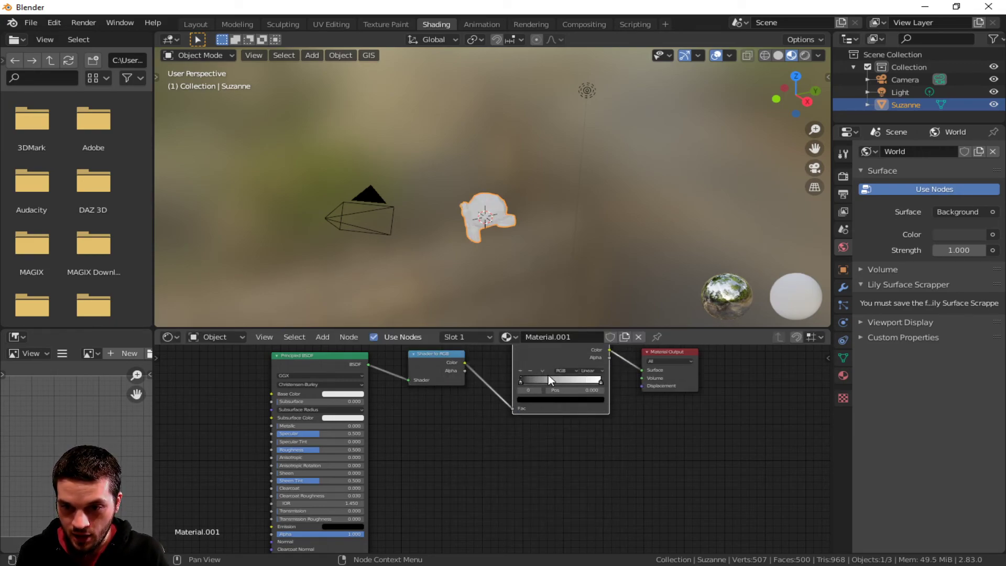
- Set the ColorRamp interpolation to Constant and move its white stop to about 0.773
left_click(592, 372)
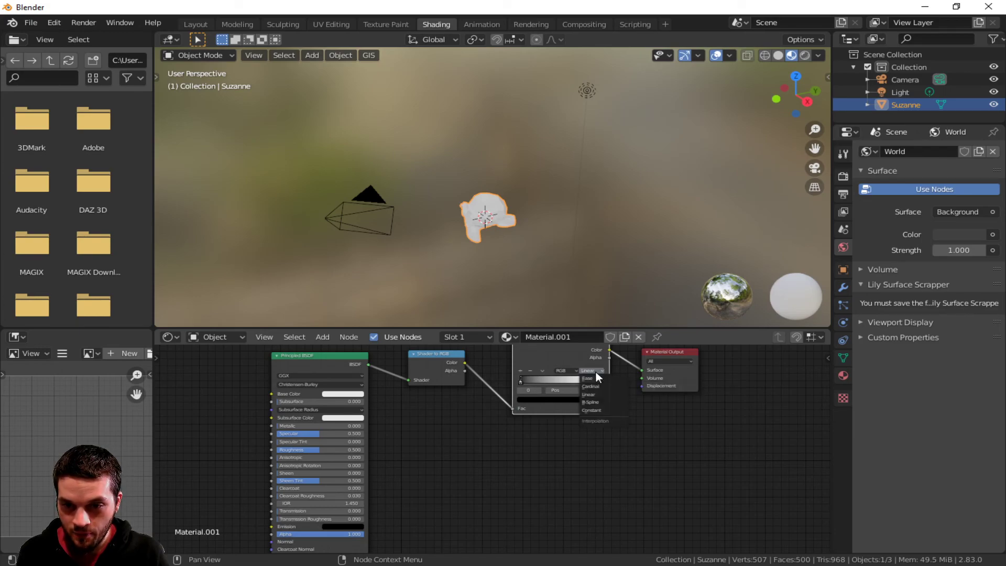
left_click(598, 411)
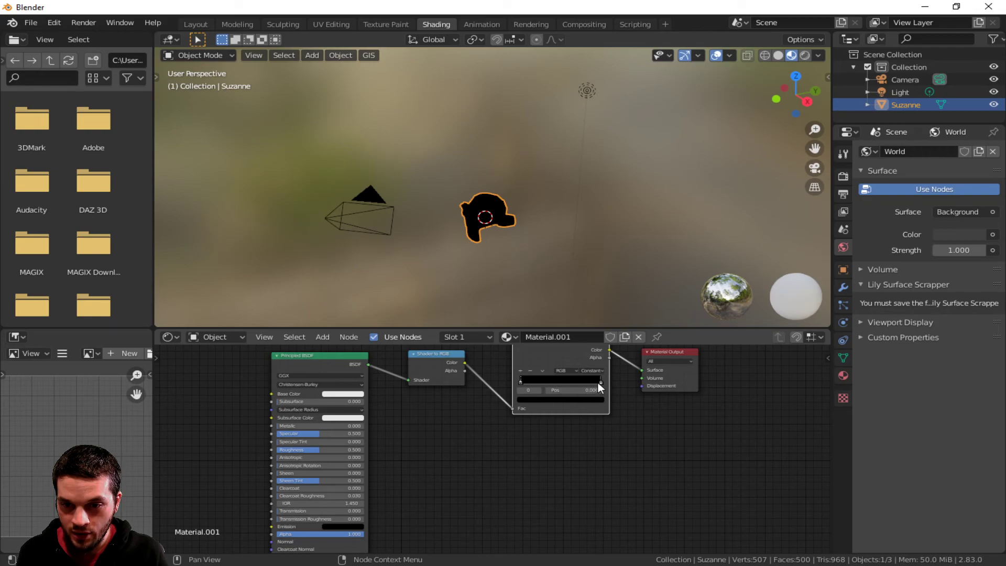
left_click_drag(601, 382, 582, 391)
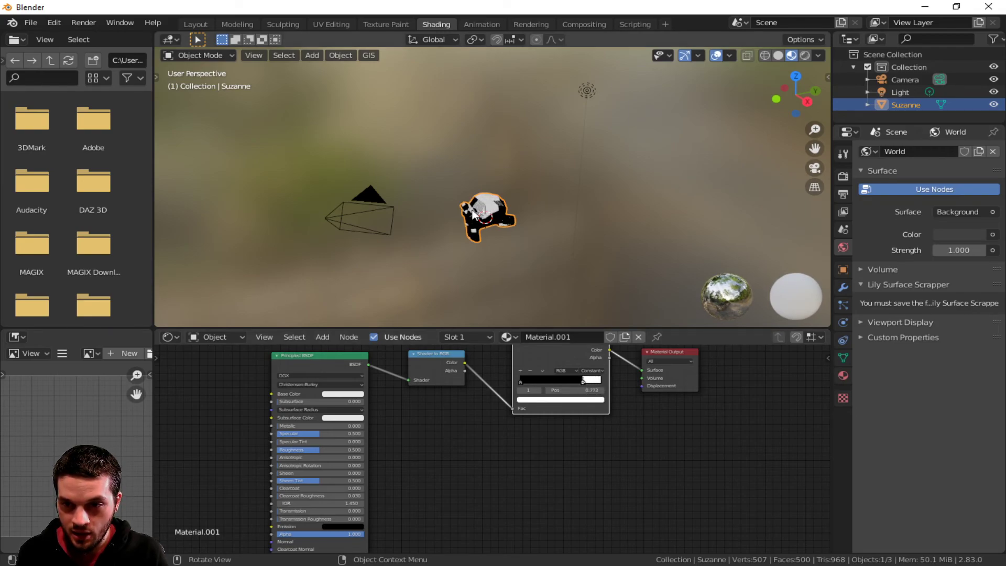
- Add a Subdivision Surface modifier to the monkey head with 3 render and 3 viewport subdivisions
scroll(479, 209, "up", 5)
middle_click_drag(486, 262, 529, 239)
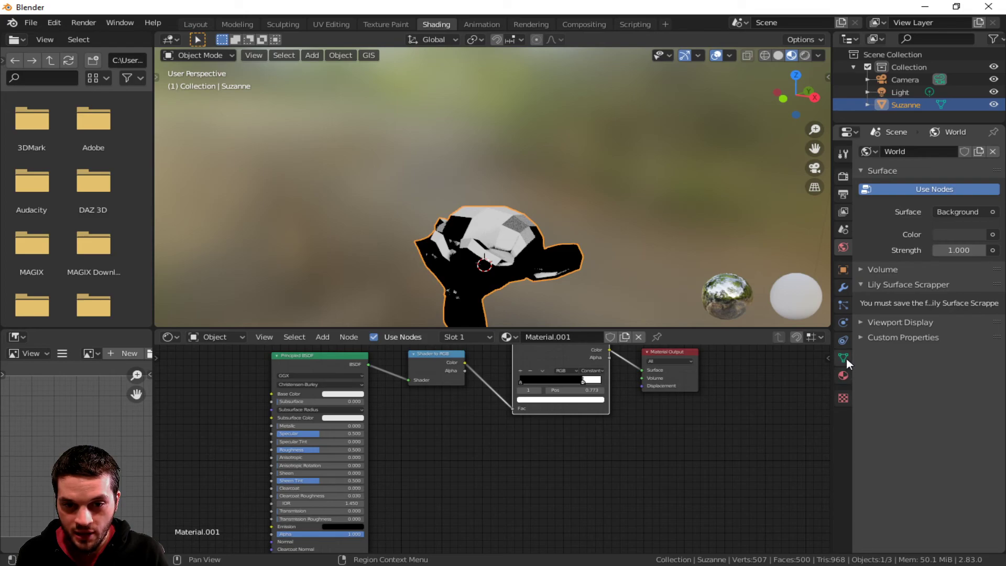
left_click(843, 288)
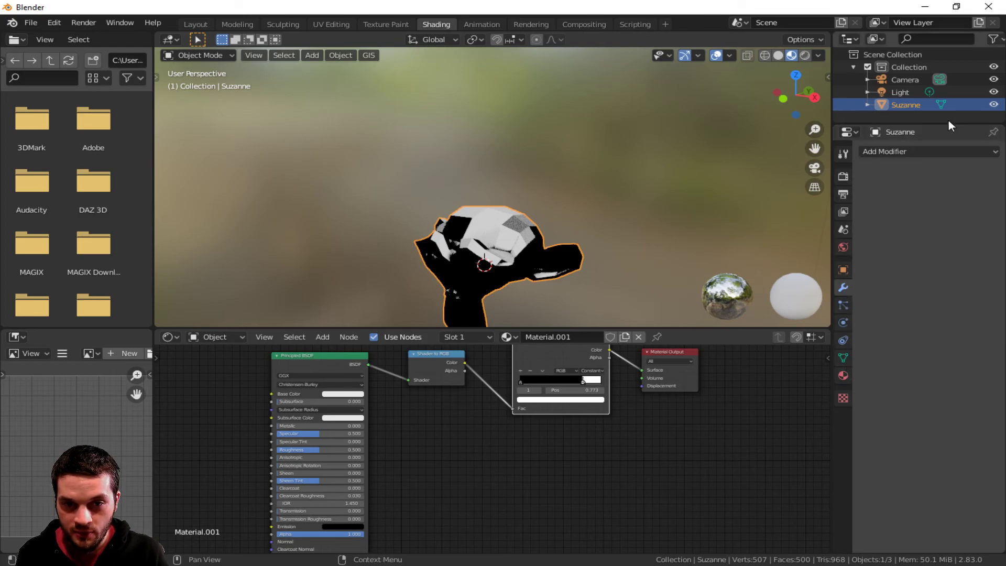
left_click(890, 150)
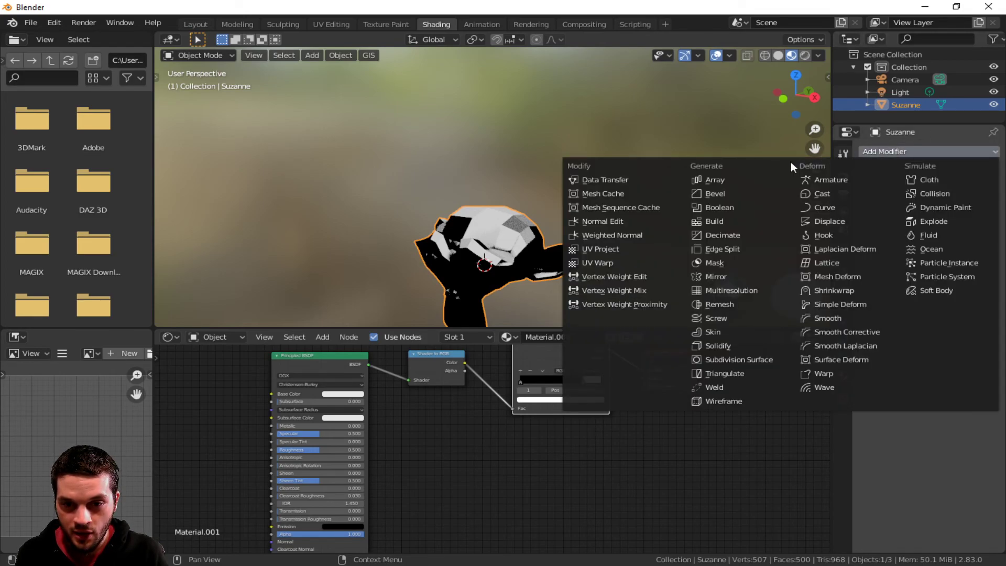
left_click(722, 359)
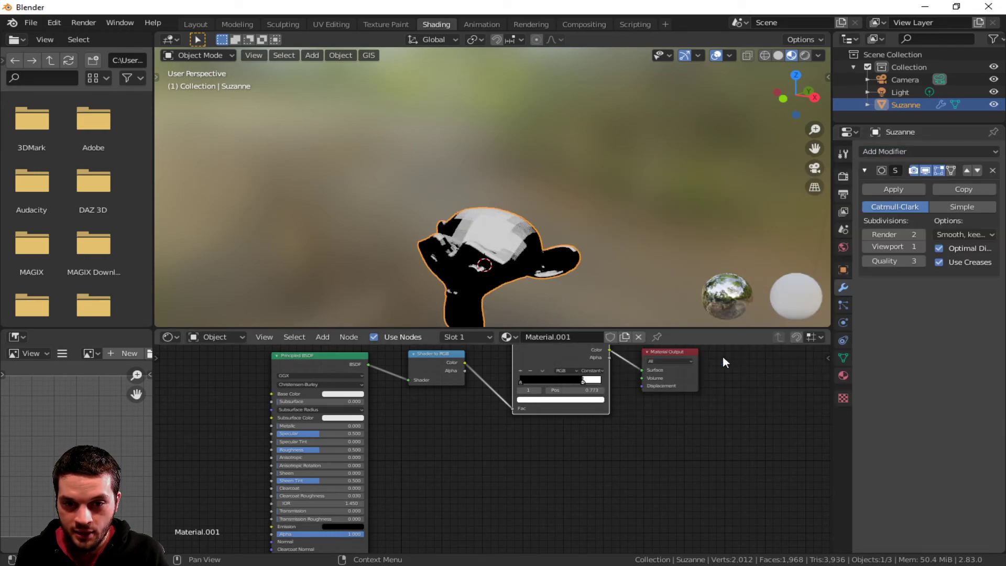
left_click(921, 246)
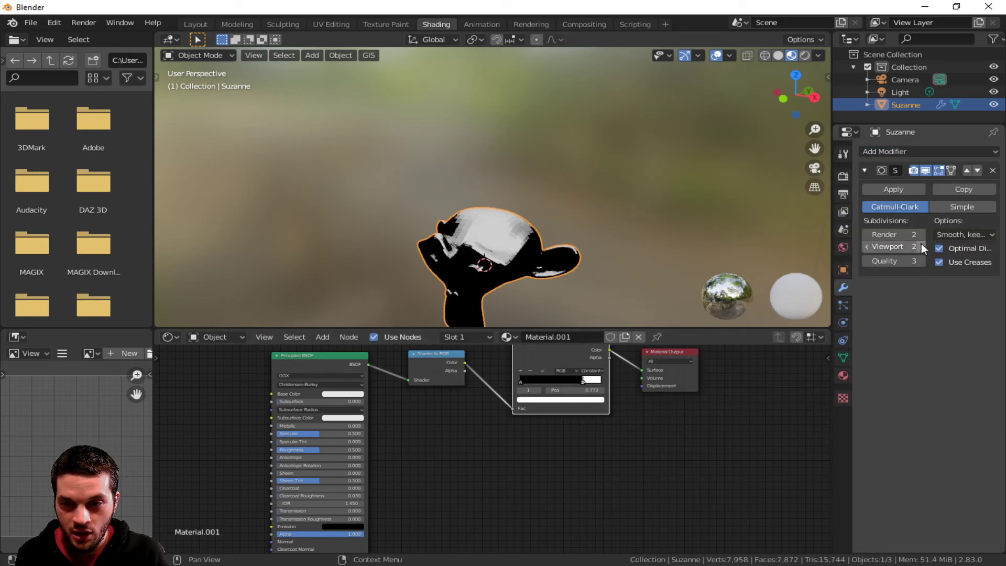
left_click(922, 236)
left_click(923, 247)
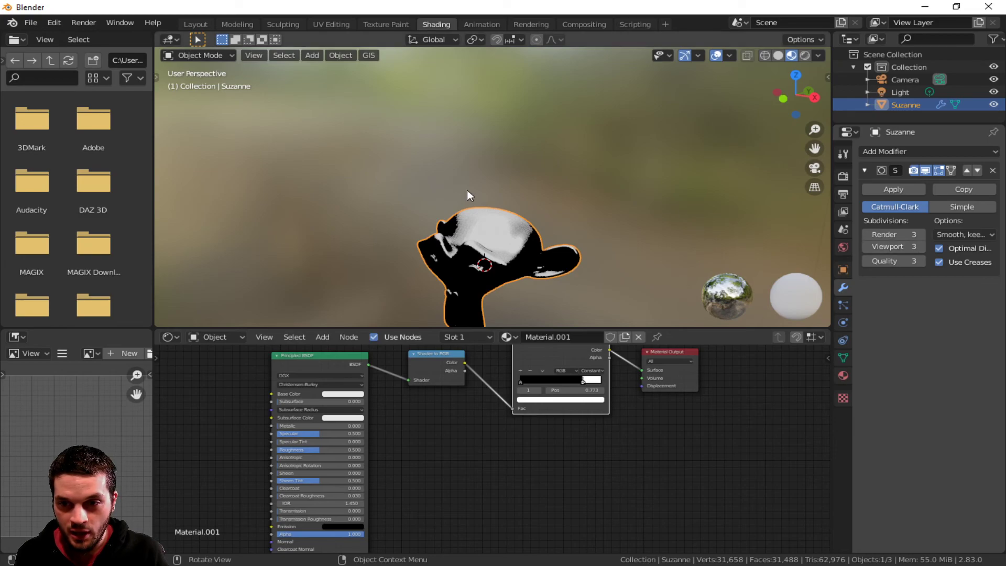
- Move the ramp's white stop to about 0.741 and add a middle stop coloured dark purple, value about 0.573
middle_click_drag(497, 220, 545, 293)
left_click_drag(585, 383, 578, 383)
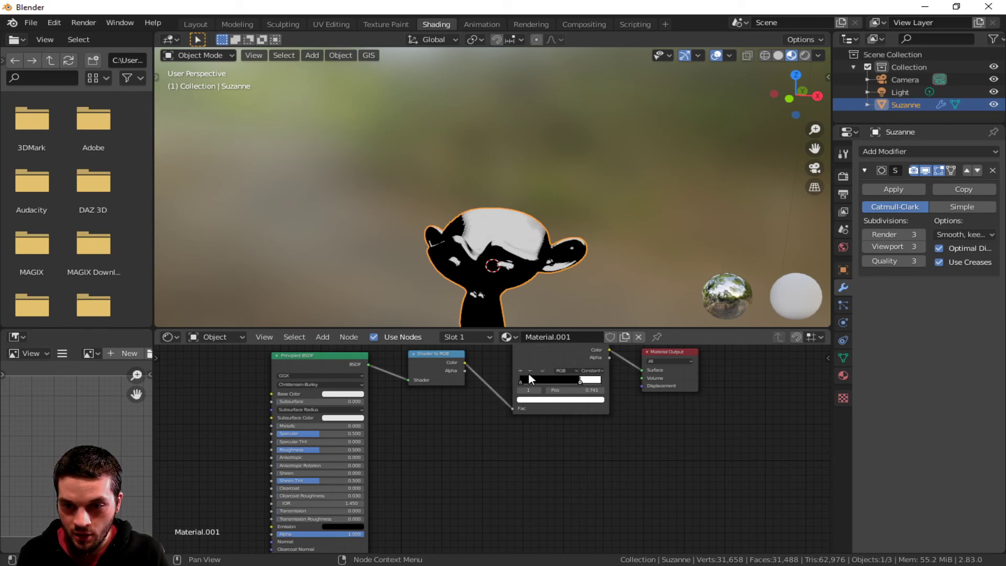
left_click(521, 371)
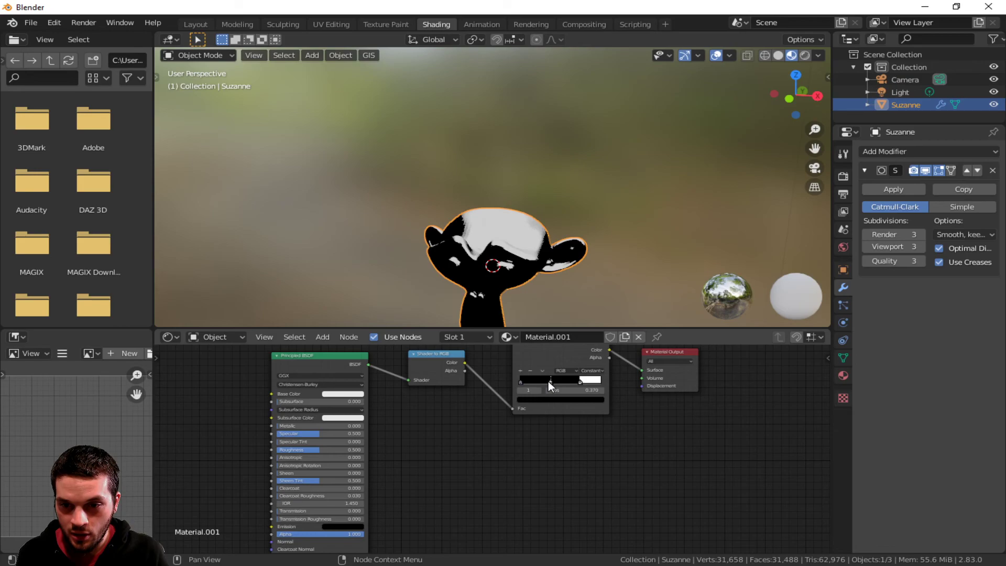
left_click(555, 400)
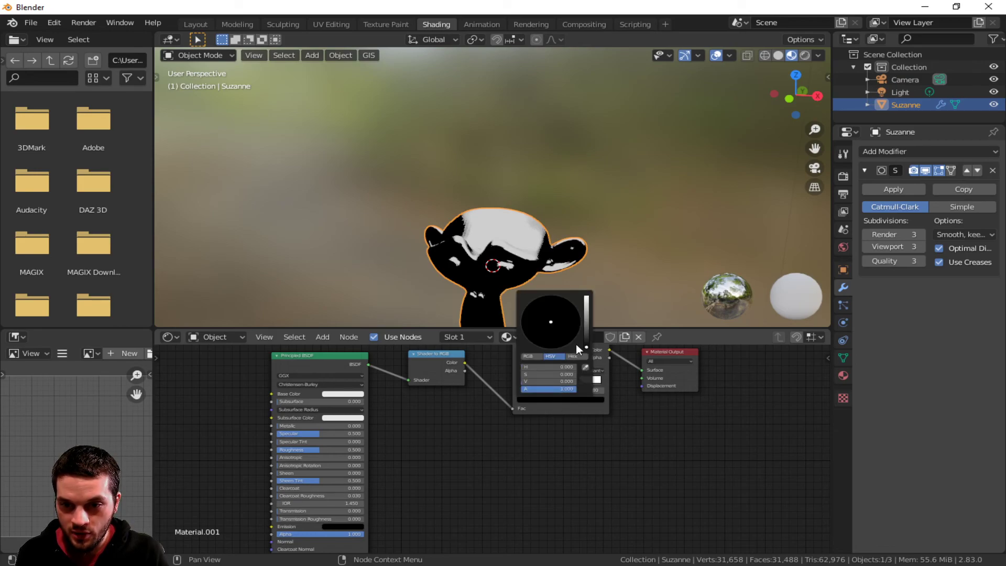
left_click_drag(587, 345, 574, 317)
left_click(568, 318)
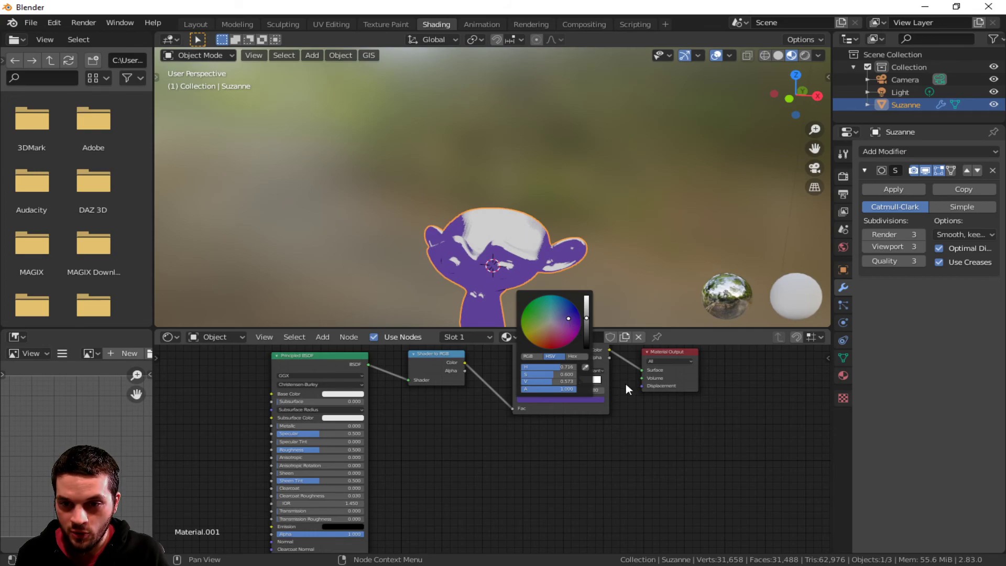
- Recolour the ramp's white stop to a bright, lighter purple
left_click(580, 382)
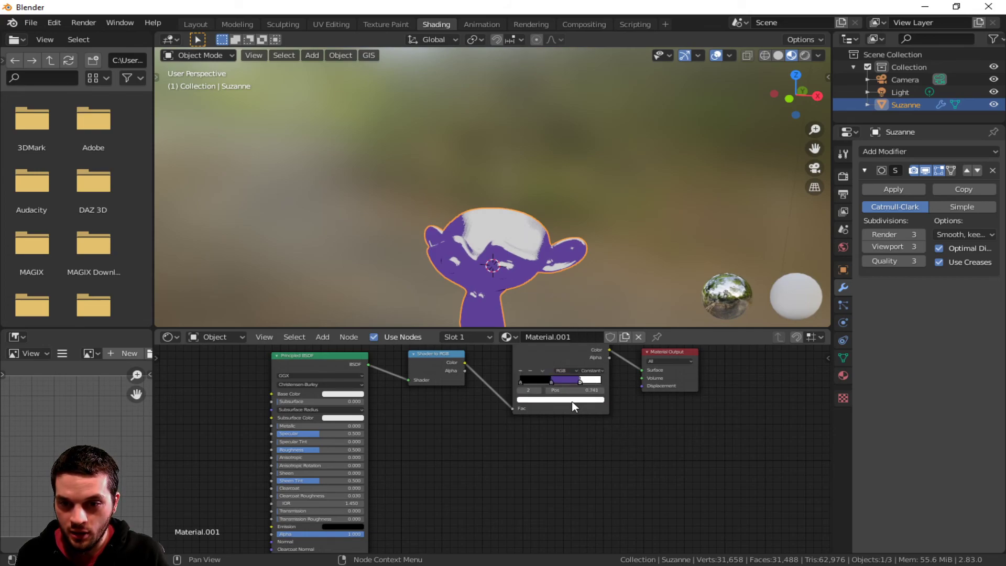
left_click(571, 401)
mouse_move(560, 319)
left_mouse_down()
mouse_move(577, 321)
mouse_move(570, 315)
left_mouse_up()
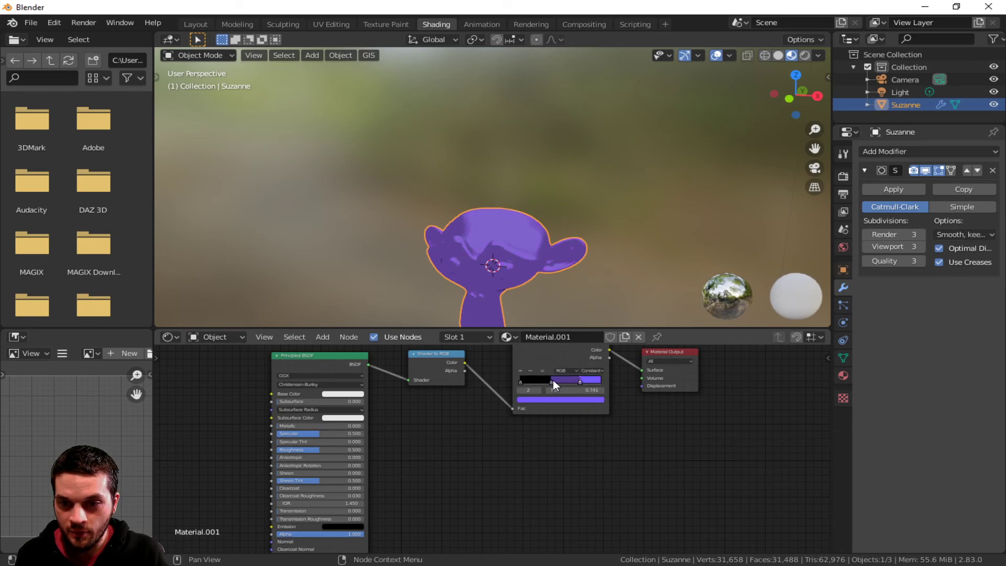
- Move the ramp's middle dark purple stop to about 0.60 to enlarge the black shadow area
left_click(519, 382)
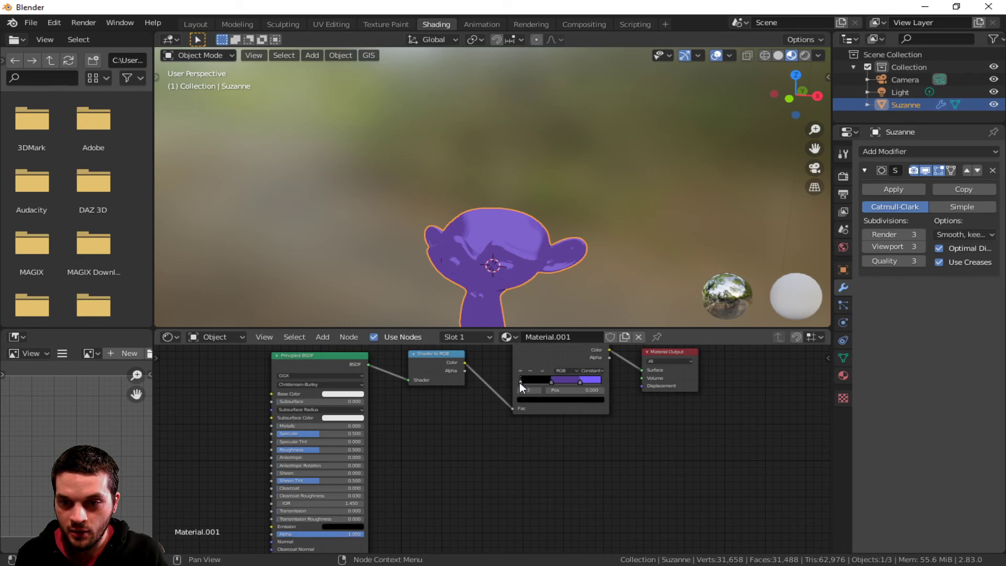
left_click(551, 383)
left_click_drag(558, 380, 565, 380)
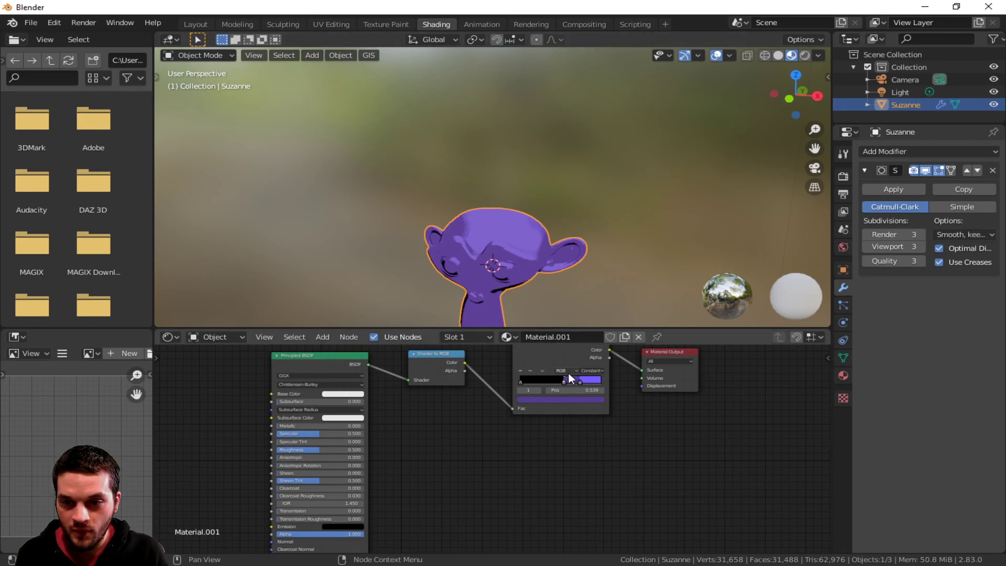
left_click_drag(564, 381, 569, 380)
- Show the monkey head in Material Preview shading in the Layout workspace and render the image
middle_click_drag(476, 235, 557, 173)
left_click(191, 24)
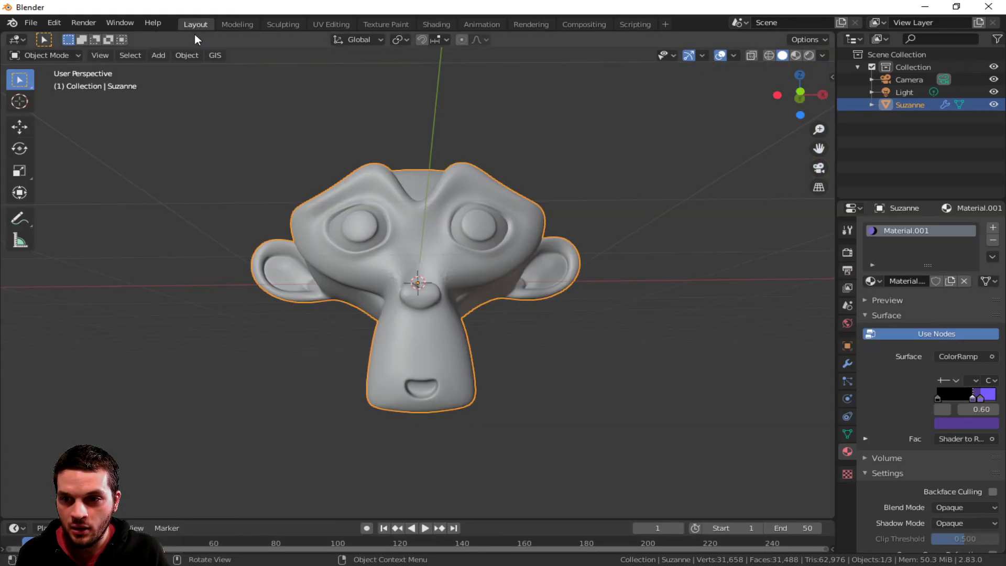
left_click(796, 55)
mouse_move(502, 240)
middle_mouse_down()
mouse_move(486, 276)
mouse_move(345, 285)
mouse_move(377, 190)
mouse_move(514, 248)
mouse_move(523, 281)
middle_mouse_up()
scroll(486, 275, "down", 3)
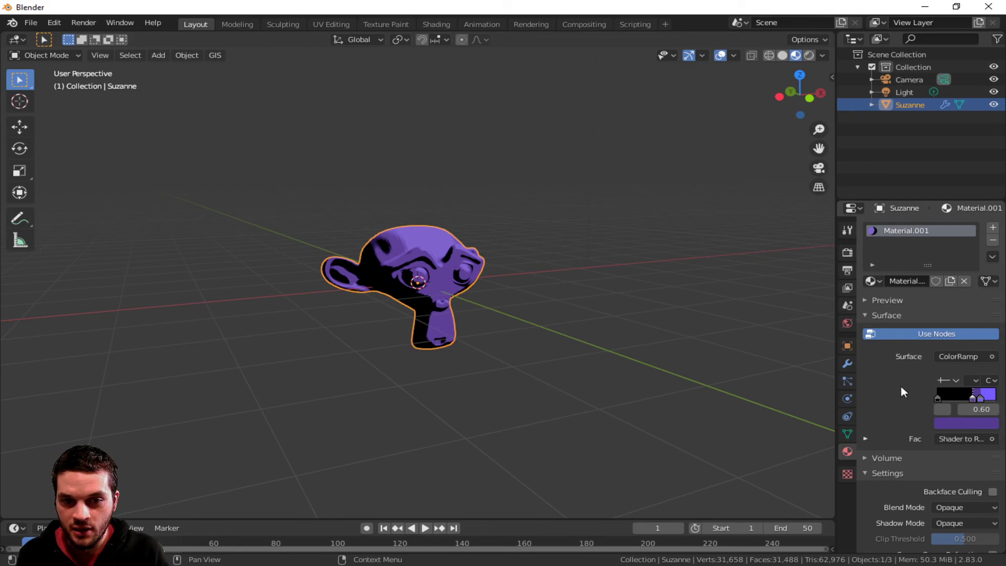
scroll(901, 390, "down", 6)
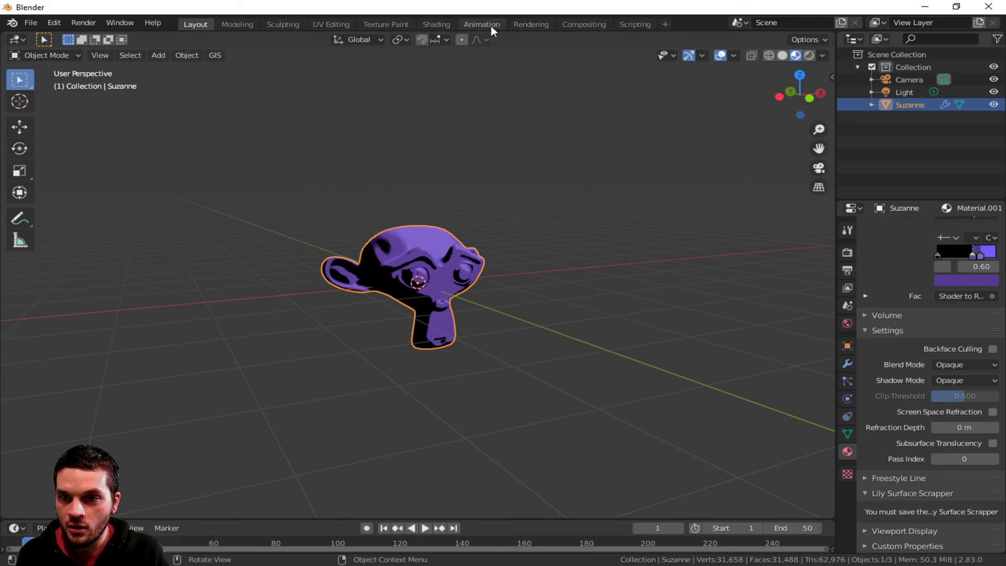
key("F12")
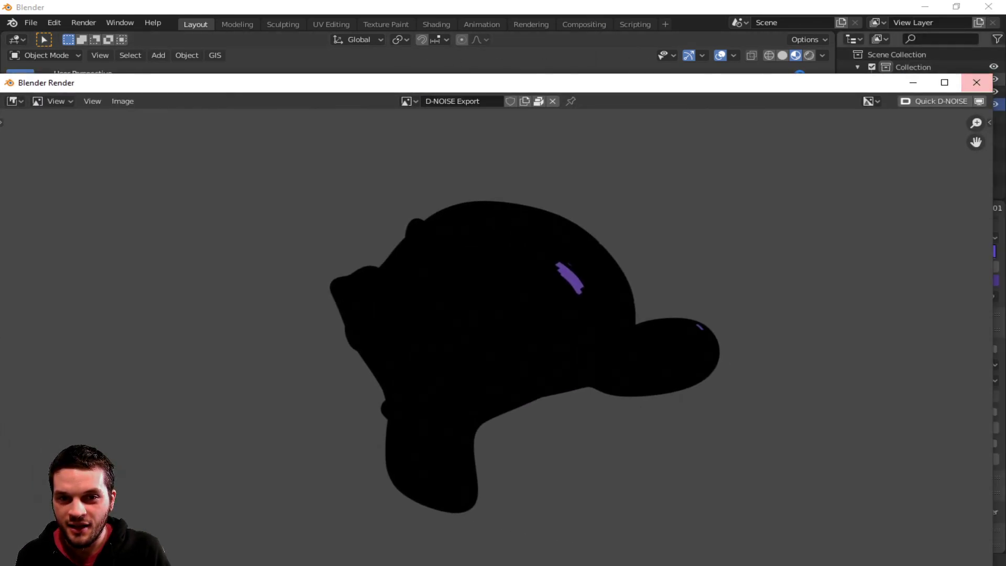
- Show the monkey head in Rendered shading and move the ramp's dark purple stop to about 0.04, with the lighter purple stop nearer the middle
left_click(976, 82)
left_click(807, 55)
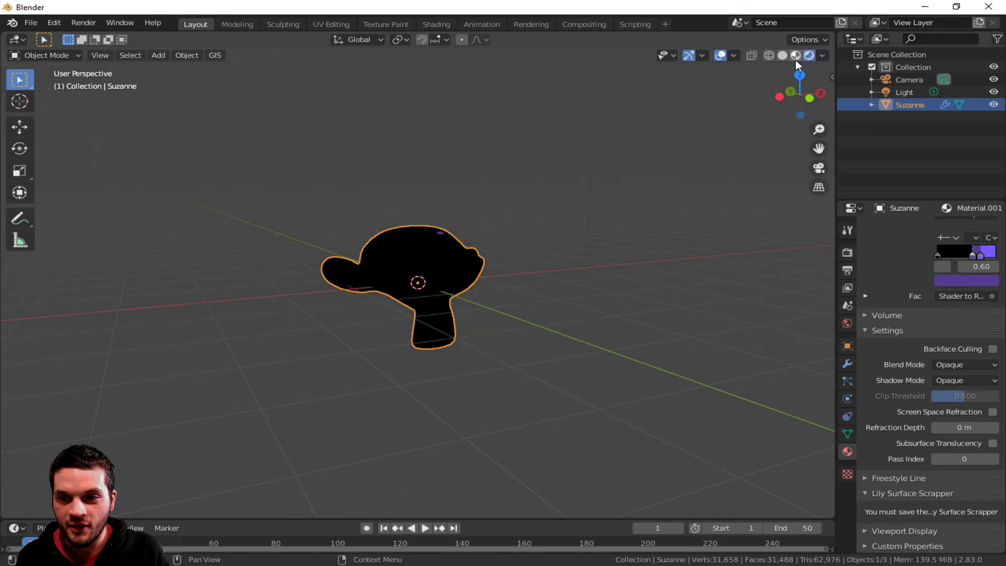
left_click(441, 25)
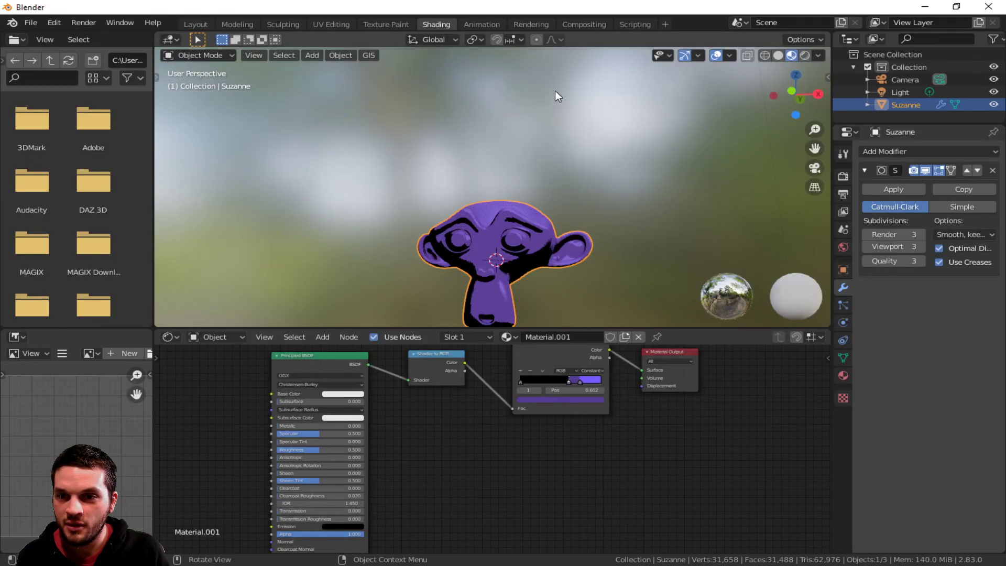
left_click(805, 56)
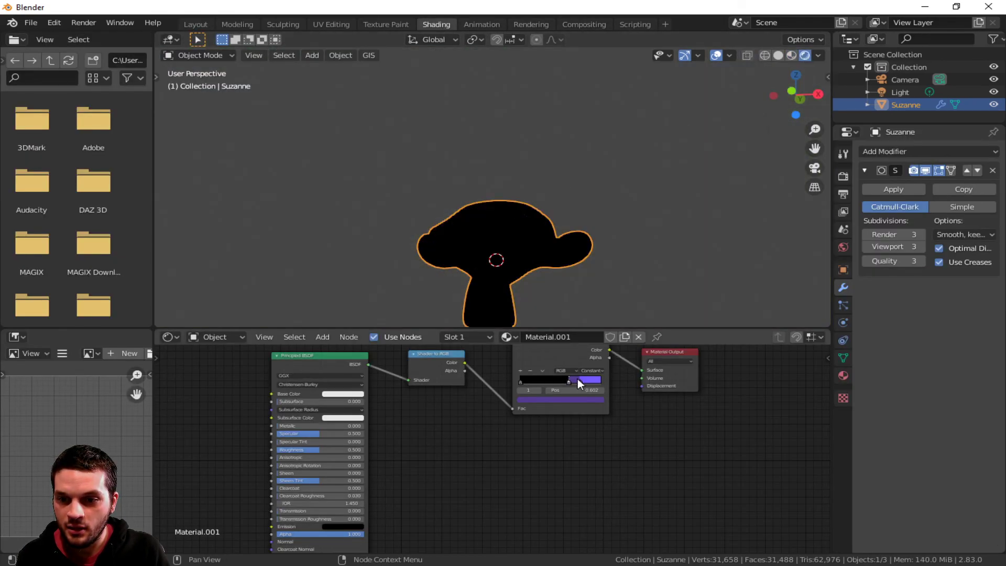
left_click_drag(569, 382, 523, 382)
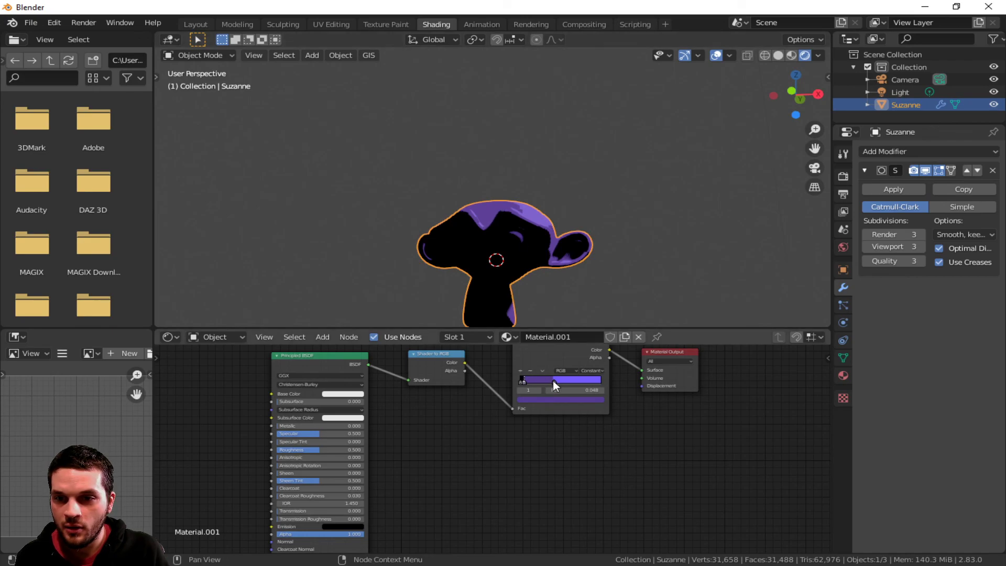
- In the Layout workspace, move the point light along the global Y axis until it sits close to the X axis line
left_click(197, 25)
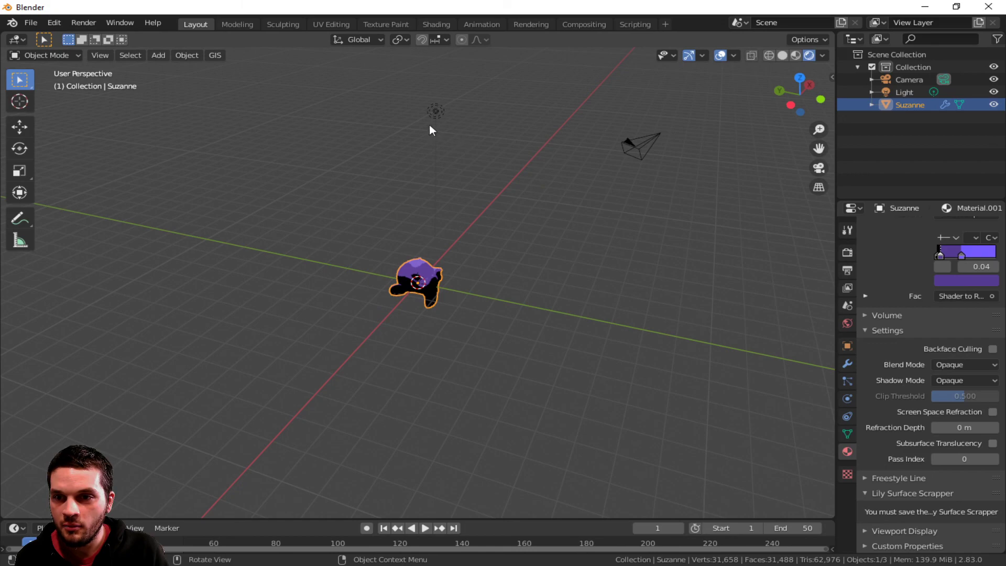
left_click(436, 113)
key("g")
key("y")
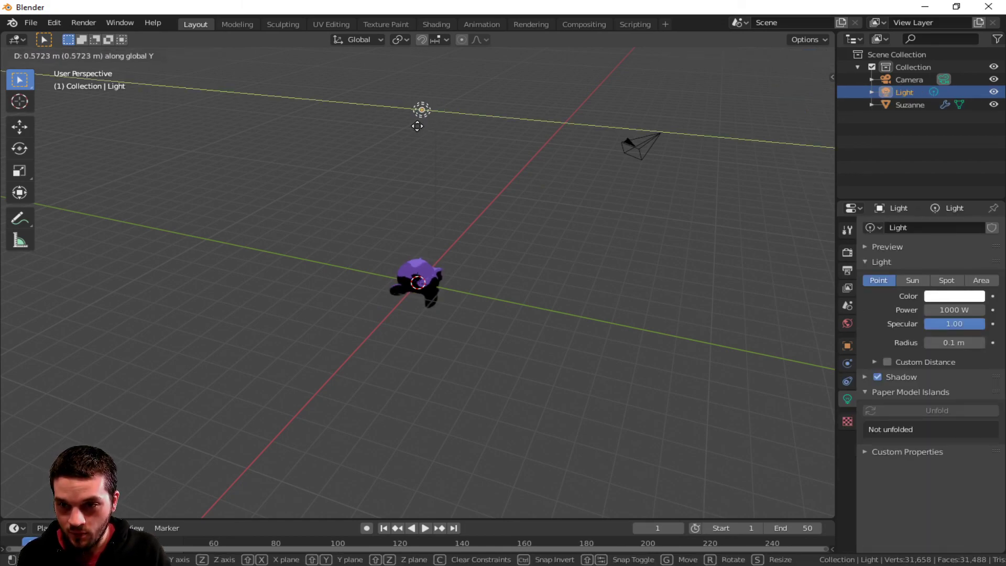
left_click(555, 163)
key("g")
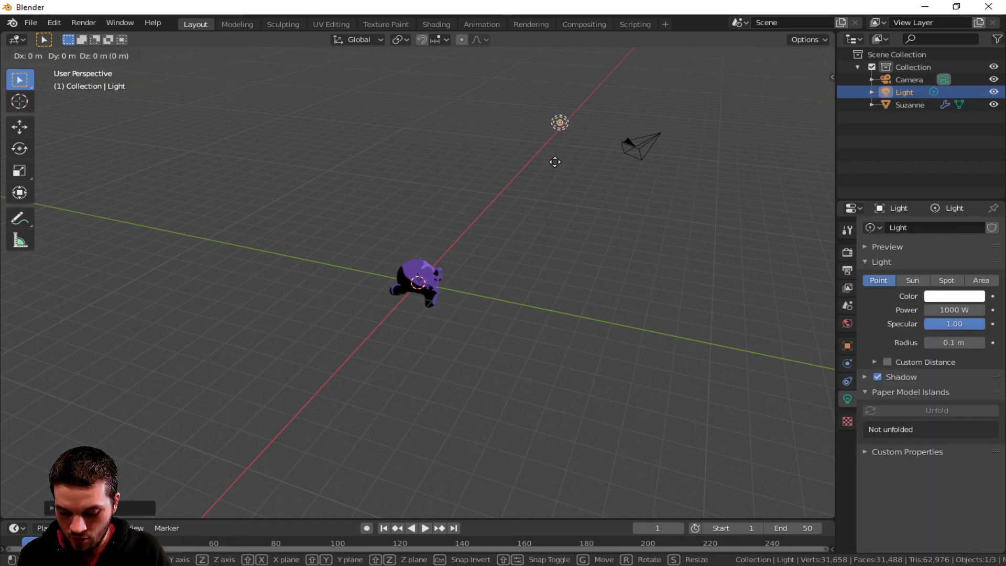
key("Escape")
- Duplicate the point light and move the copy along the global X axis to the opposite side of the monkey head
key("shift+d")
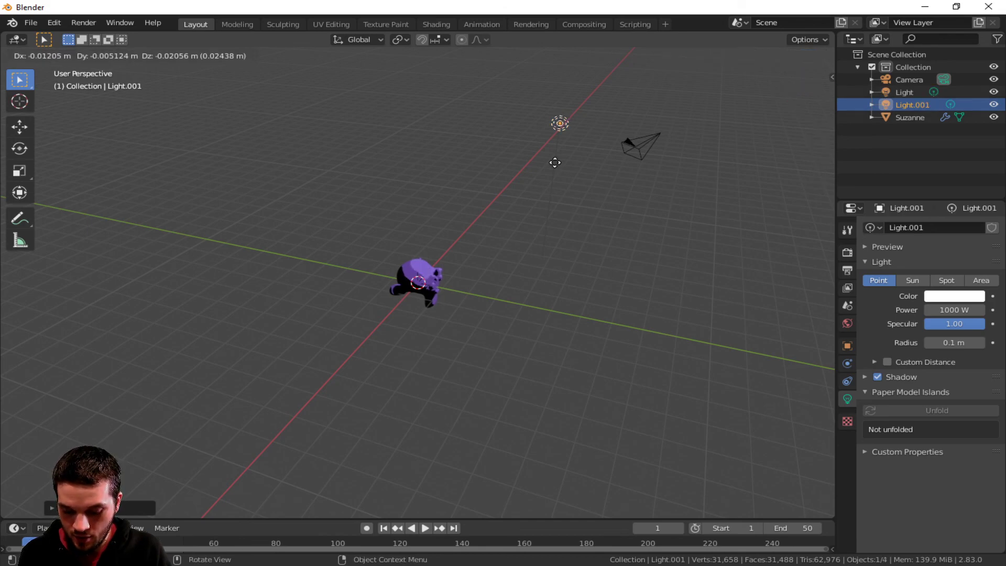
key("y")
key("x")
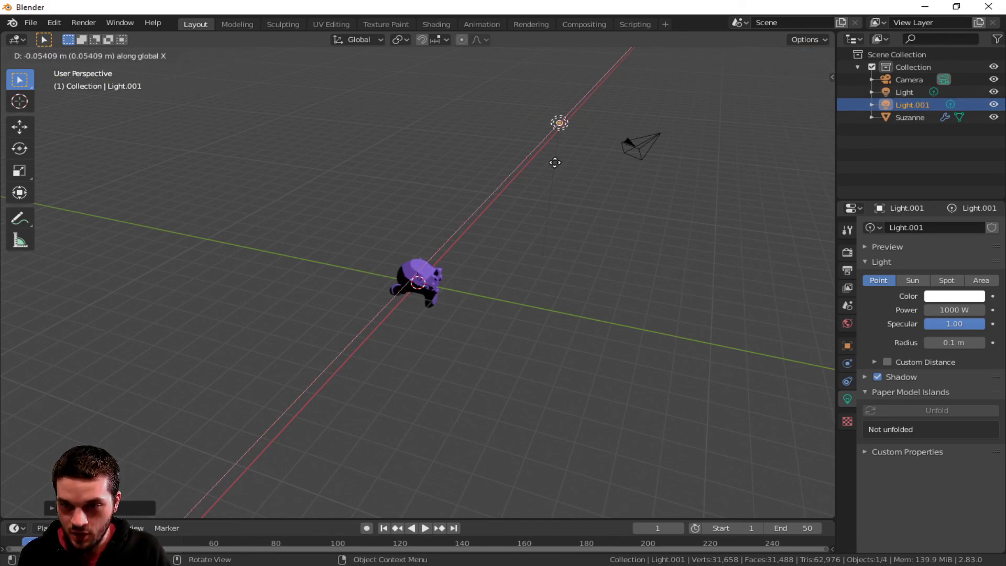
left_click(415, 313)
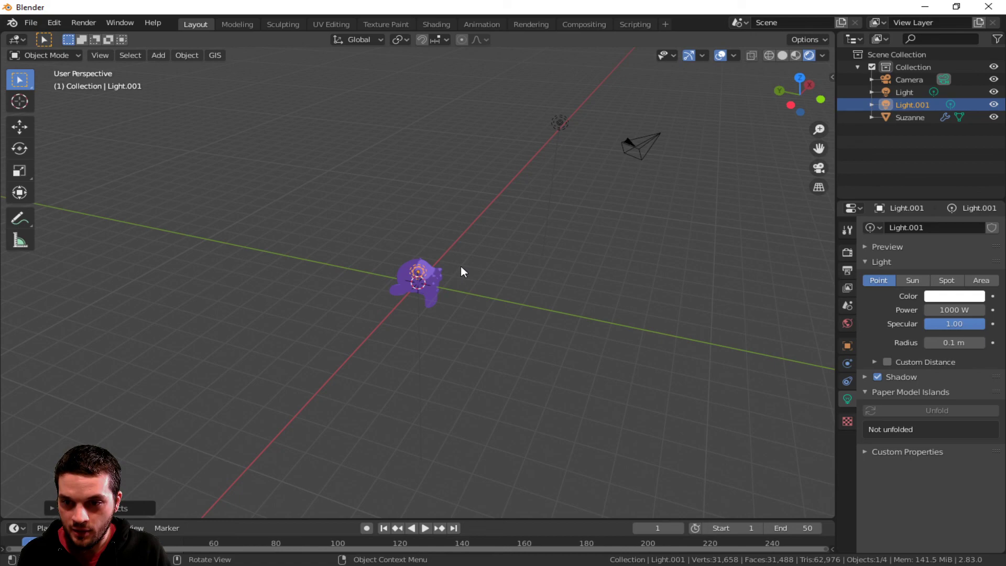
- Render the monkey head with both lights and view the result full screen
middle_click_drag(461, 266, 413, 264)
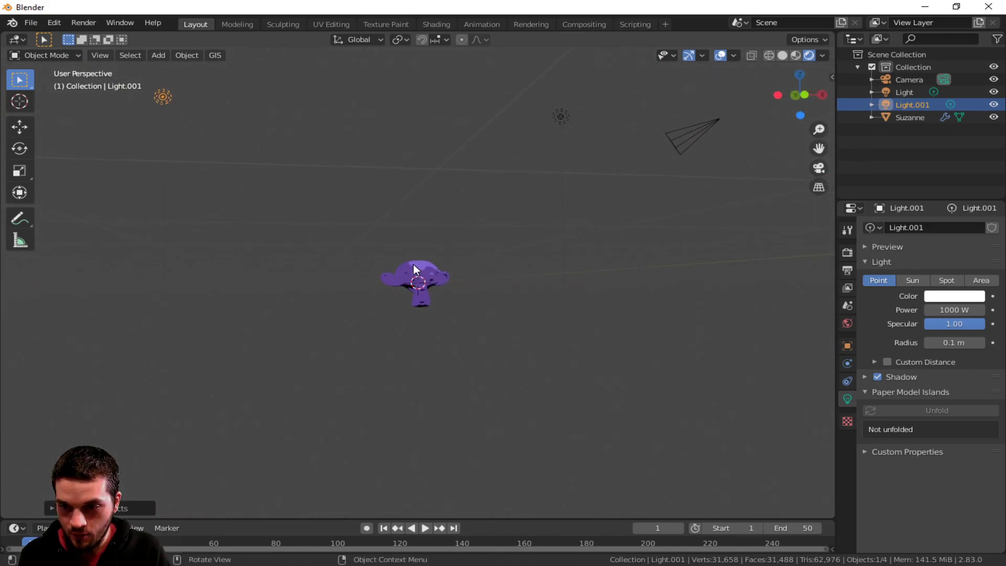
key("F12")
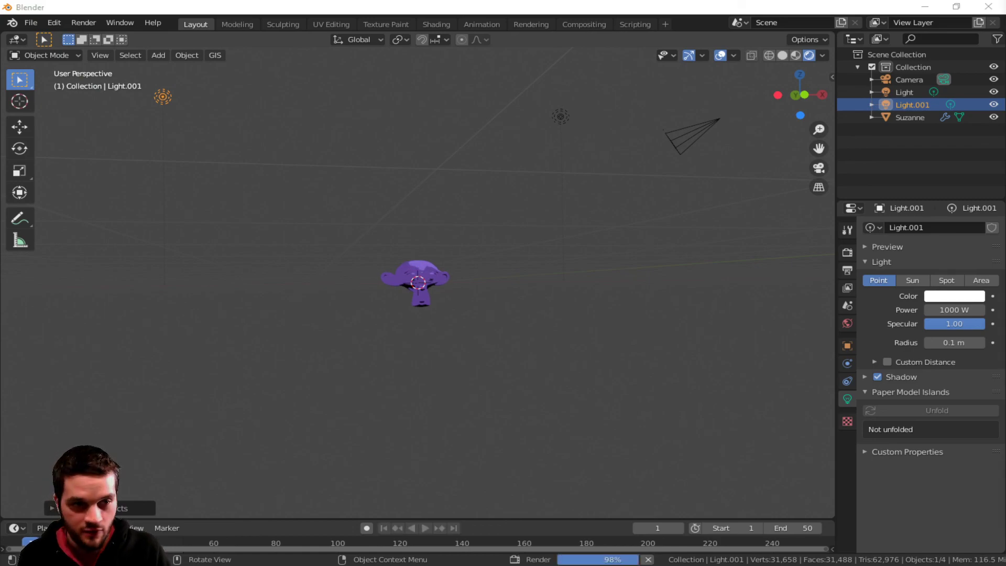
left_click_drag(822, 5, 387, 0)
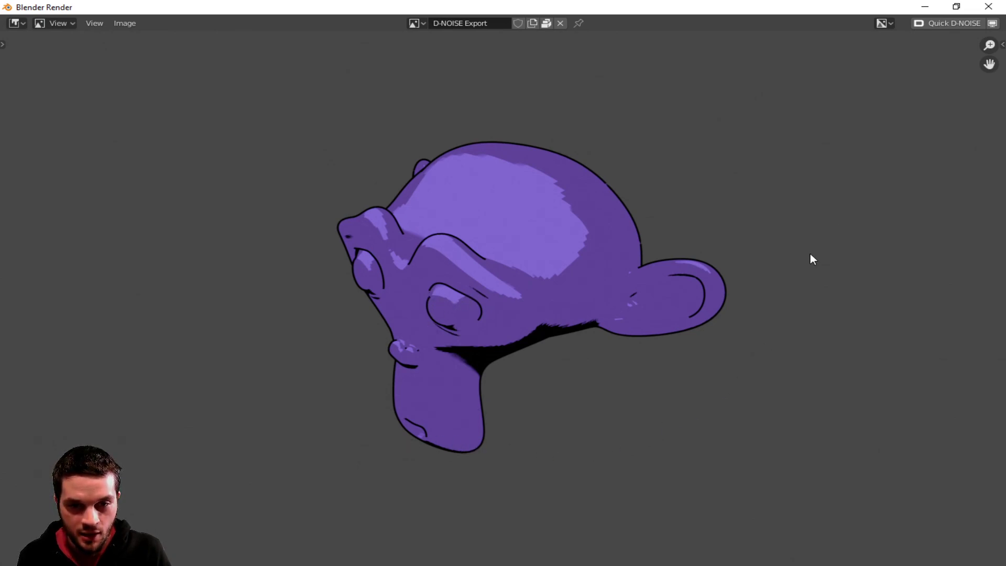
left_click(925, 6)
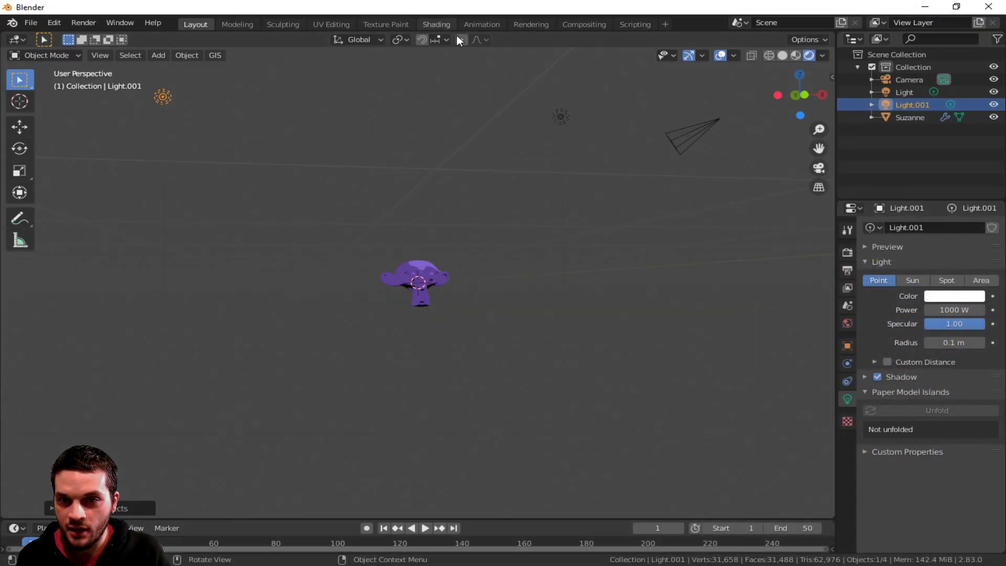
- Disable Freestyle in the scene's render settings and render the image again without outlines
left_click(848, 265)
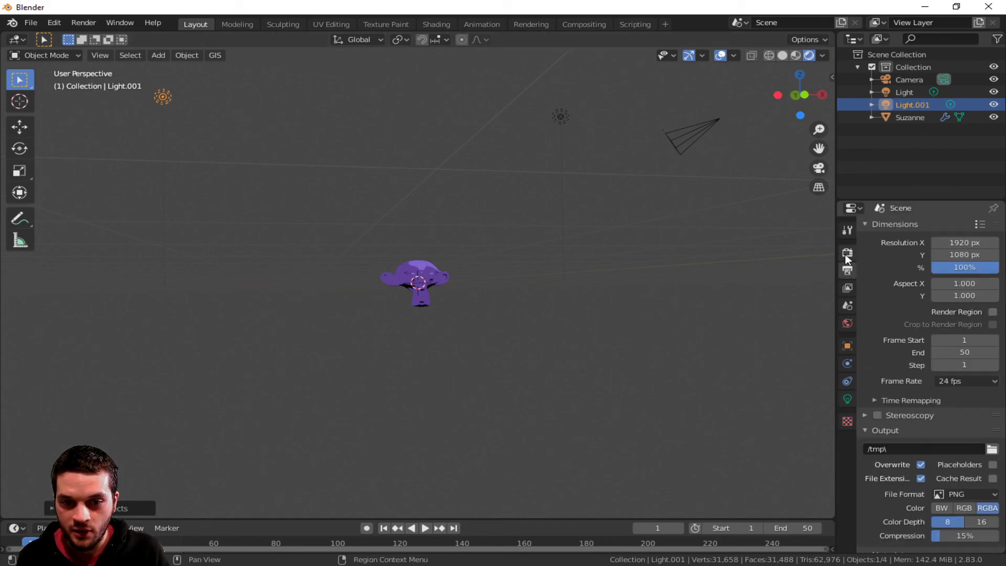
left_click(848, 254)
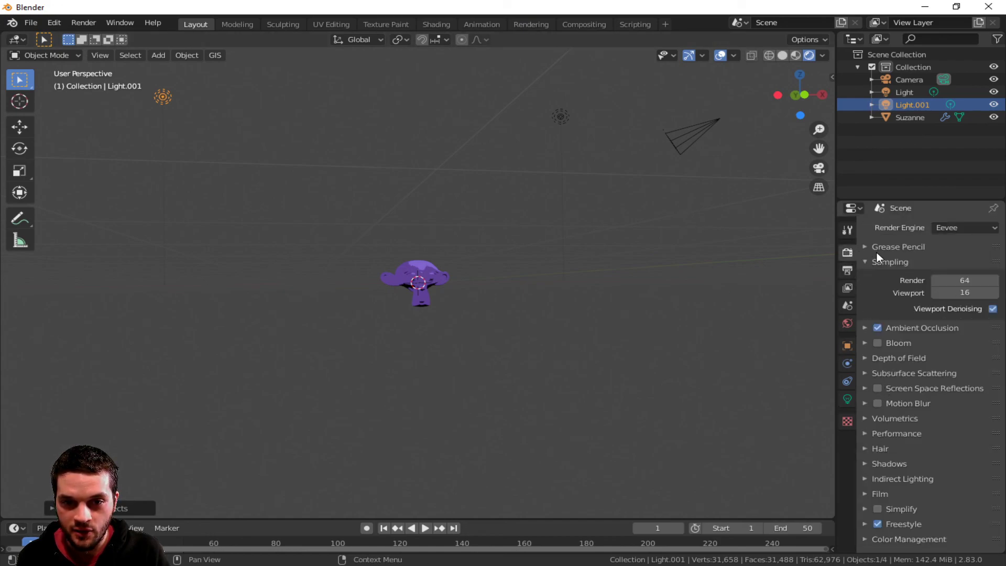
left_click(878, 525)
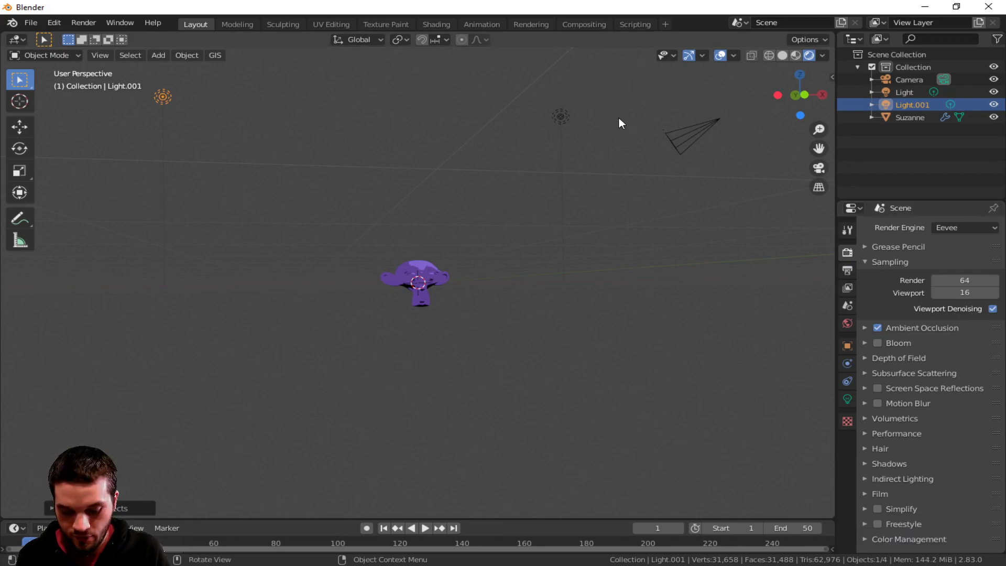
key("F12")
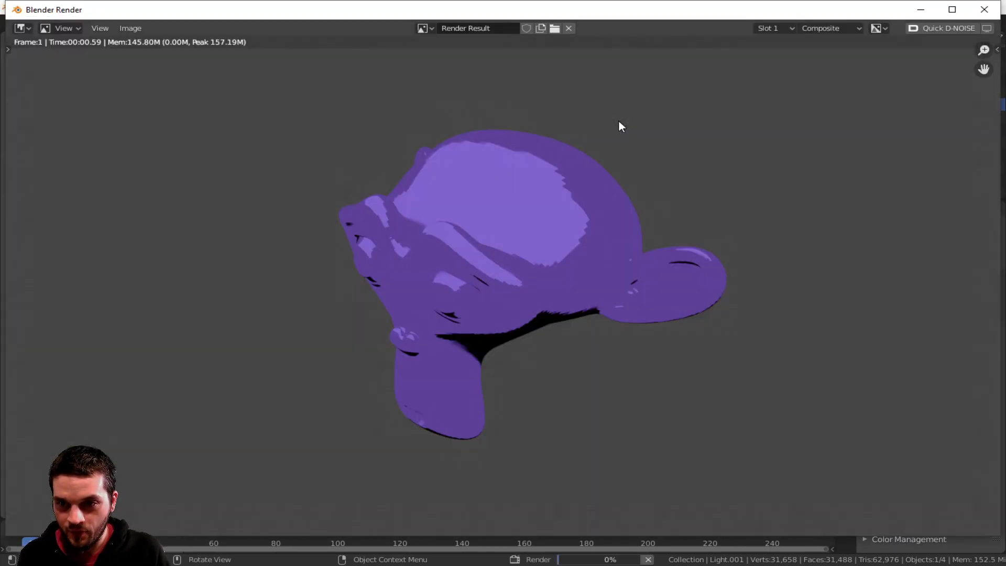